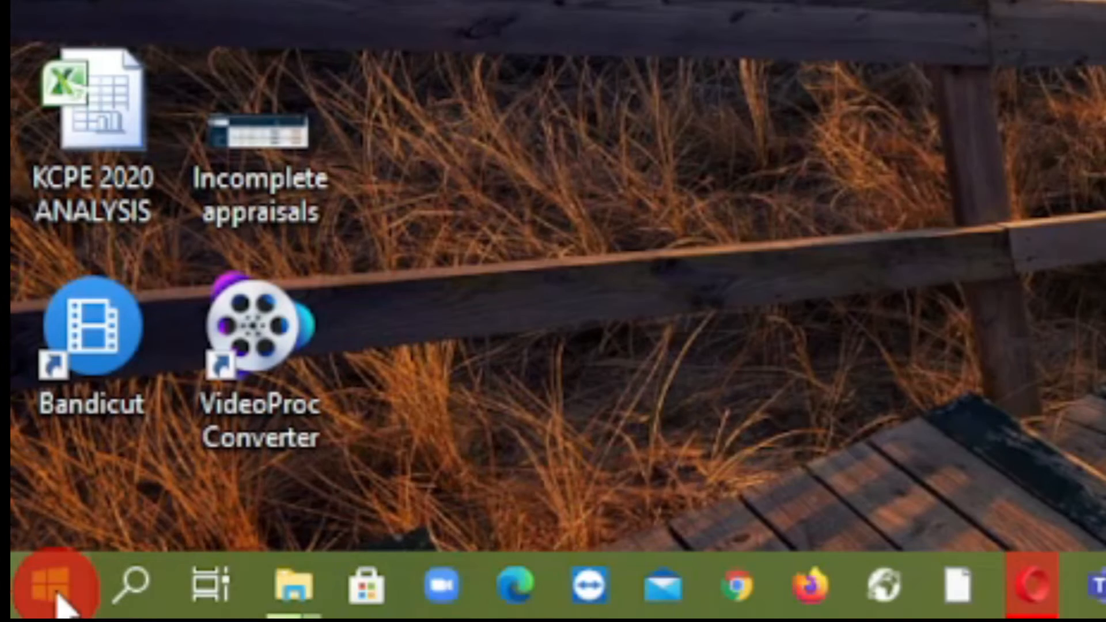
Look through the installed apps in the Start menu for the Microsoft Office folder
left_click(58, 594)
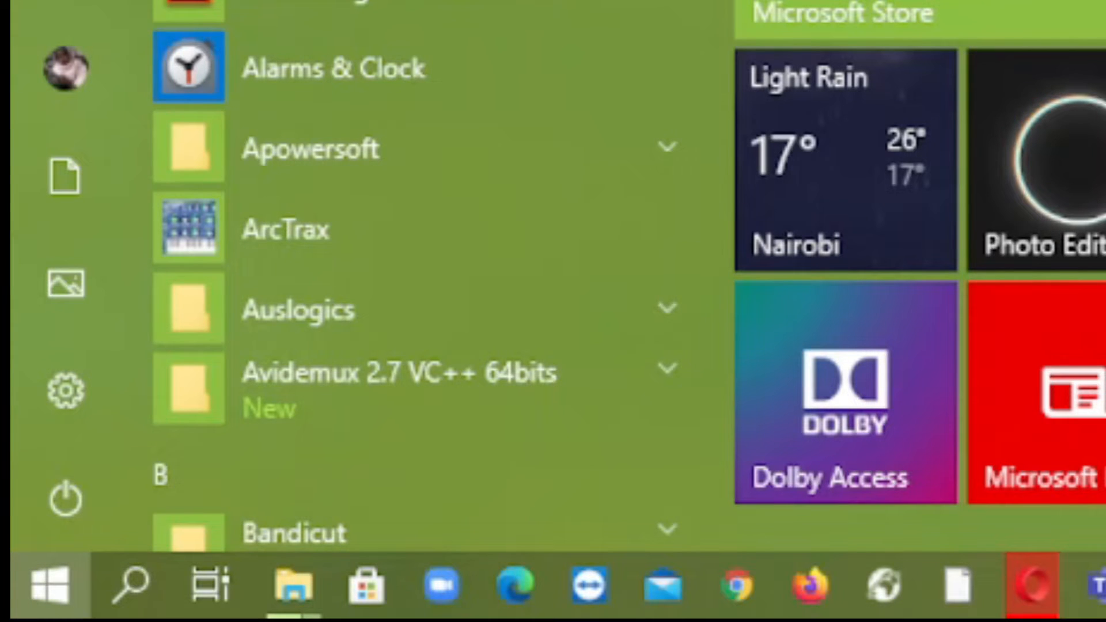
scroll(404, 277, "down", 10)
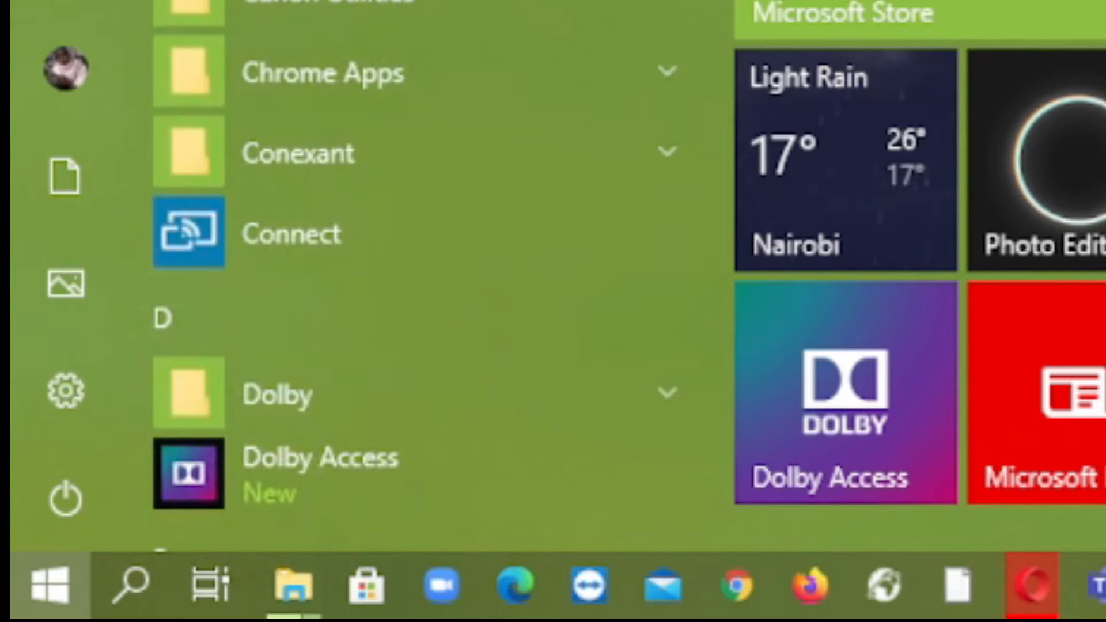
scroll(403, 277, "up", 8)
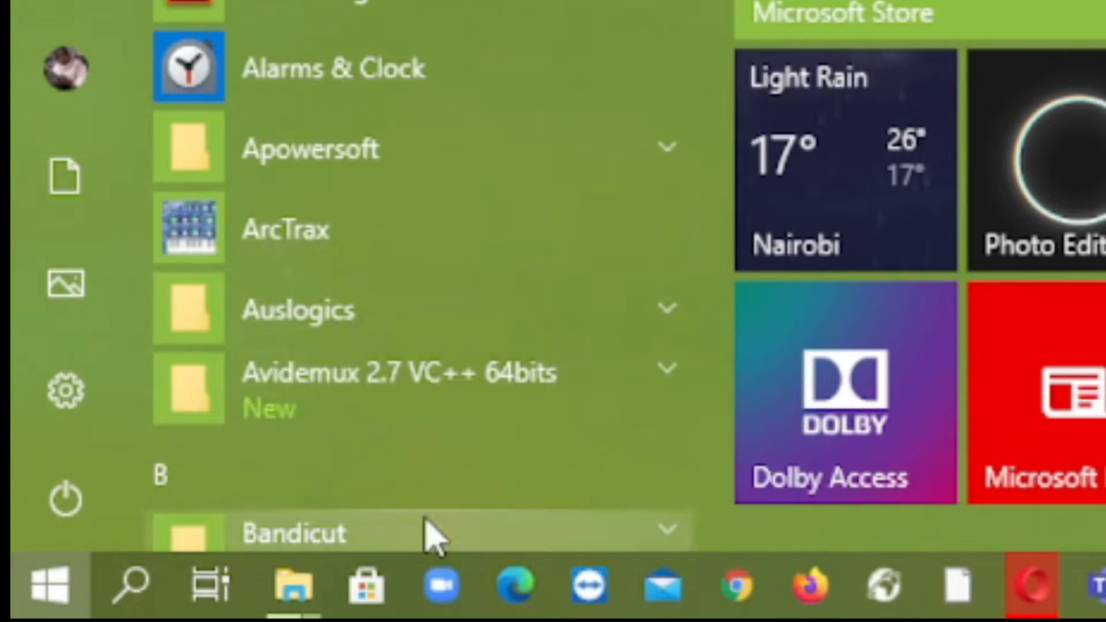
scroll(415, 276, "down", 10)
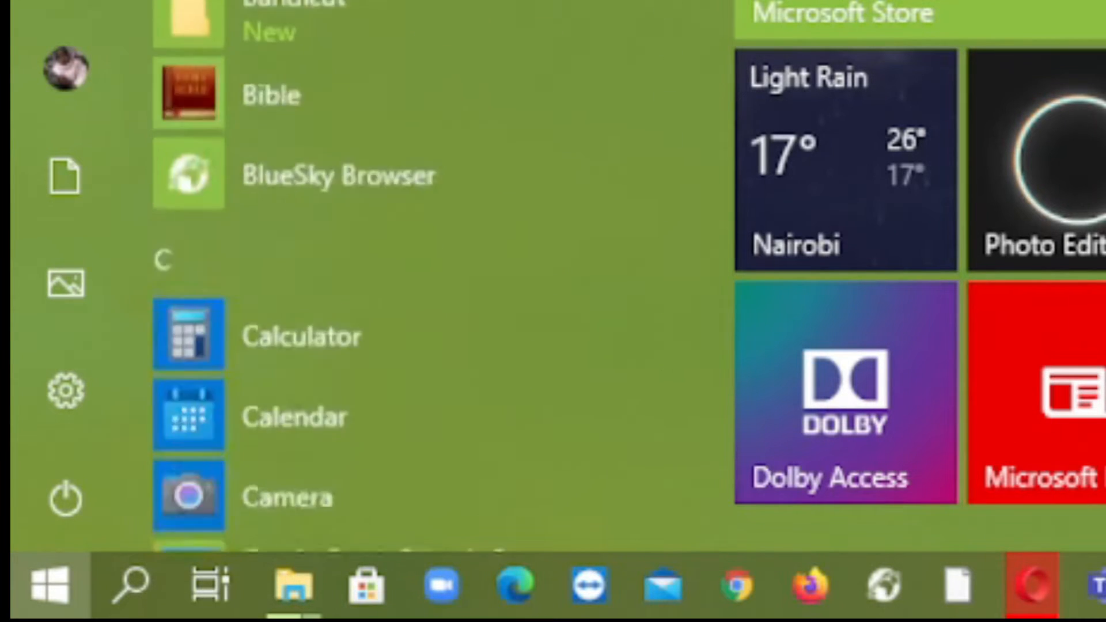
scroll(414, 276, "down", 6)
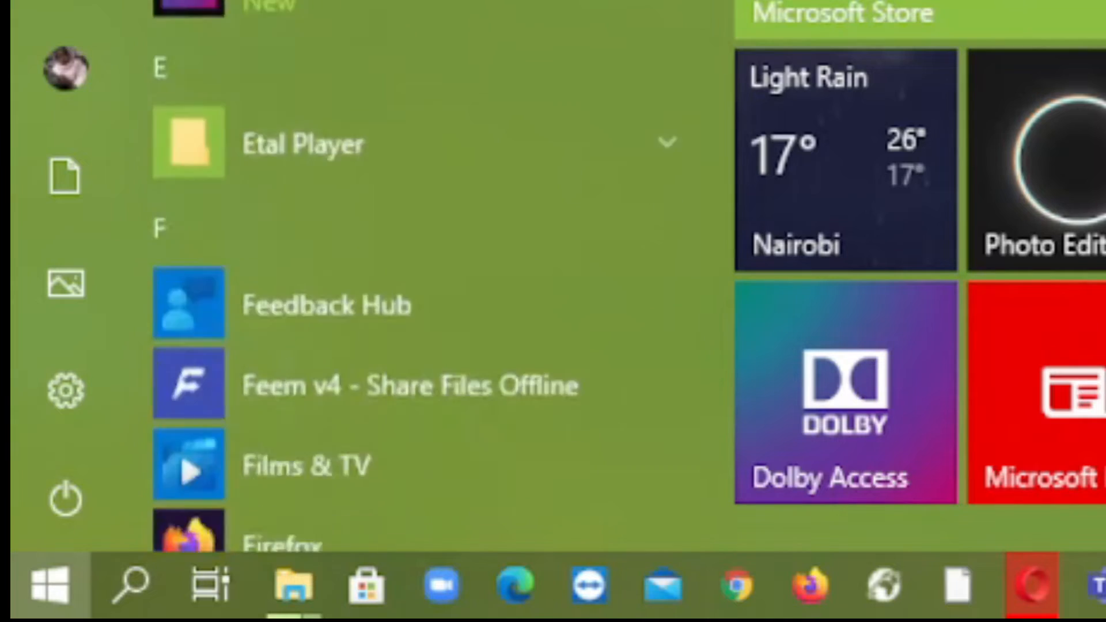
scroll(415, 277, "down", 10)
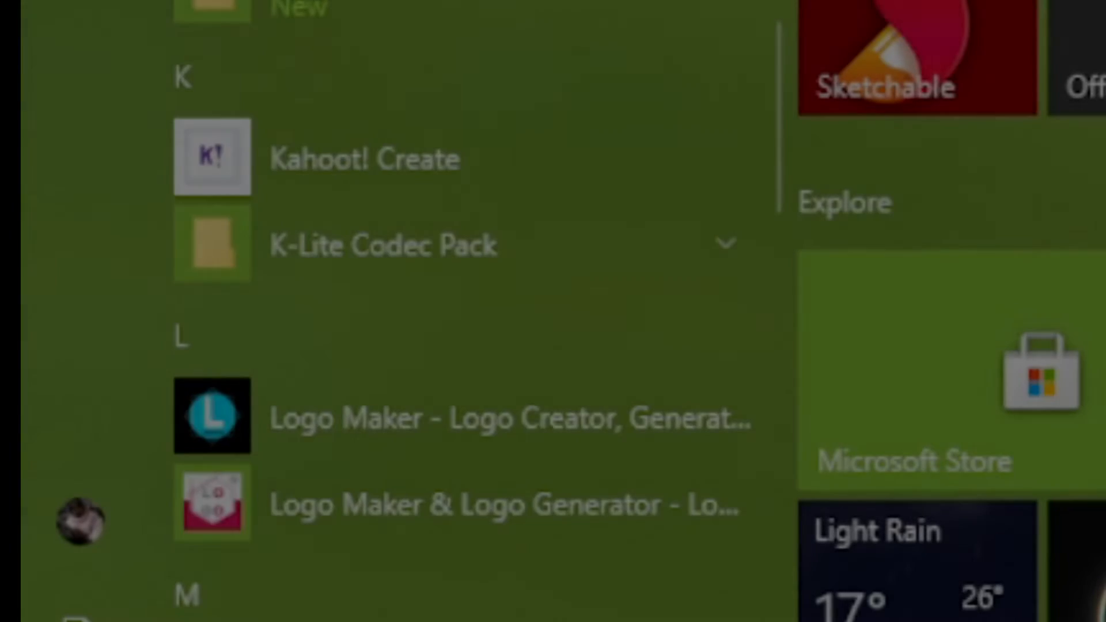
scroll(460, 369, "up", 10)
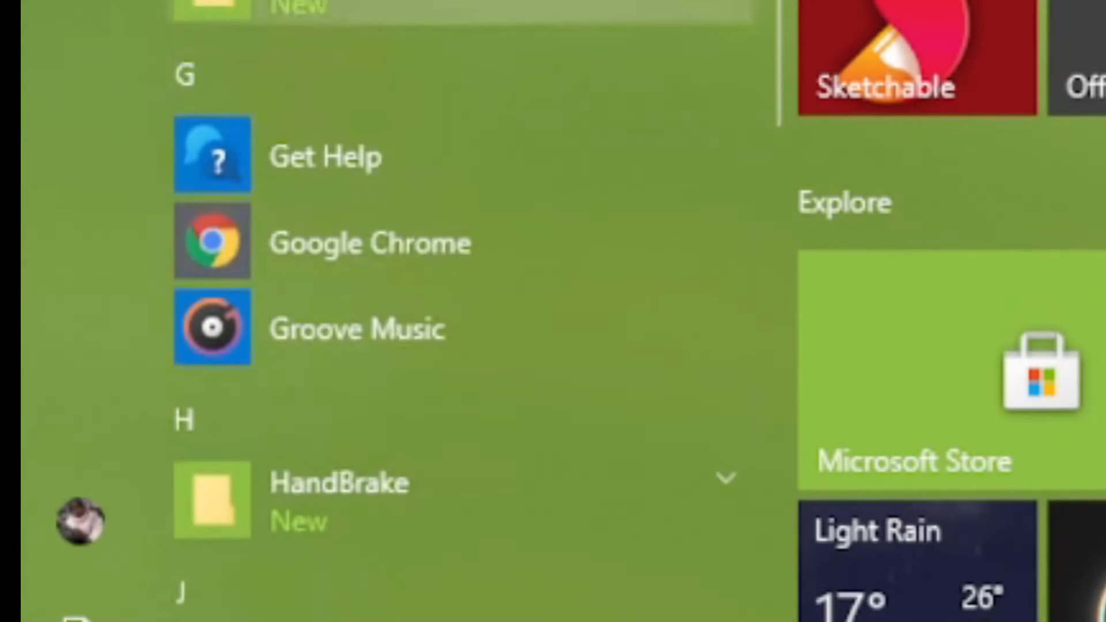
scroll(460, 370, "up", 1)
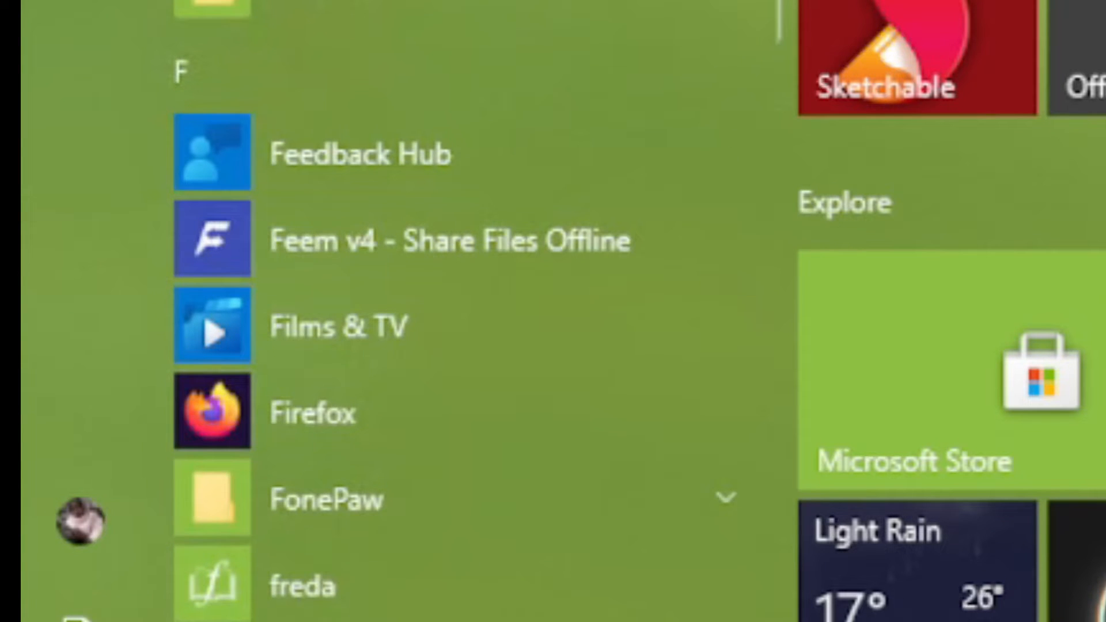
scroll(461, 311, "down", 15)
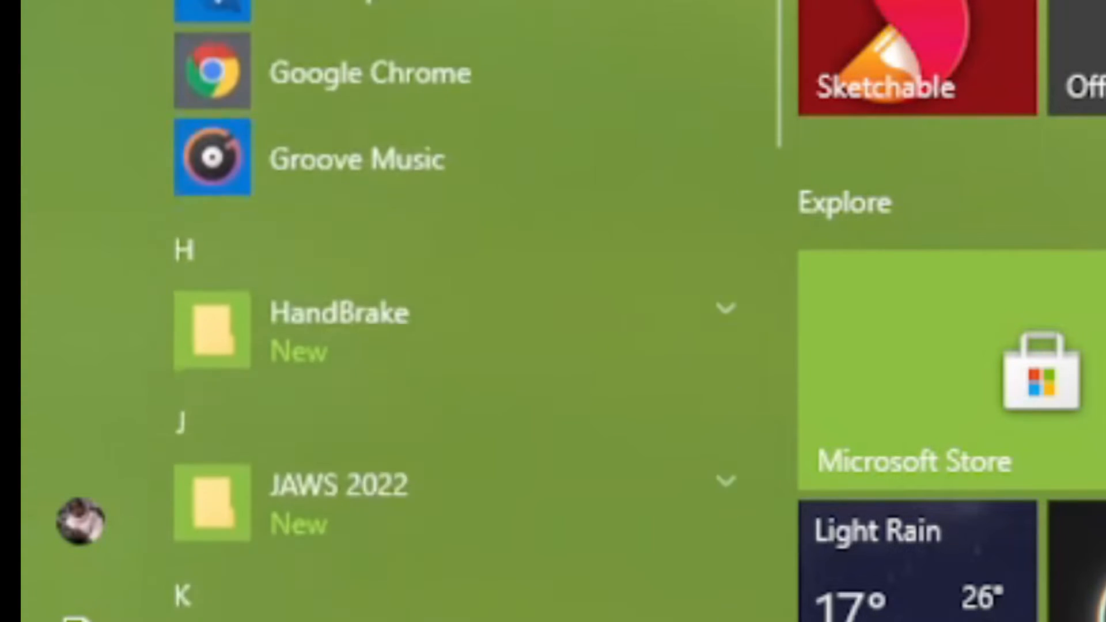
scroll(460, 312, "down", 12)
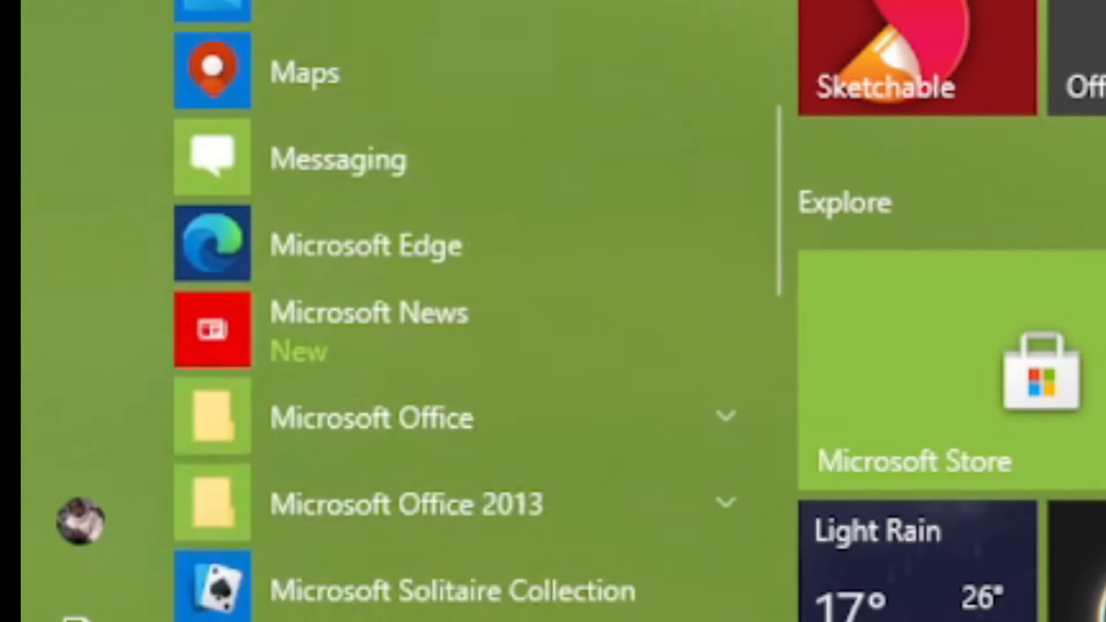
scroll(461, 312, "down", 5)
scroll(460, 311, "up", 5)
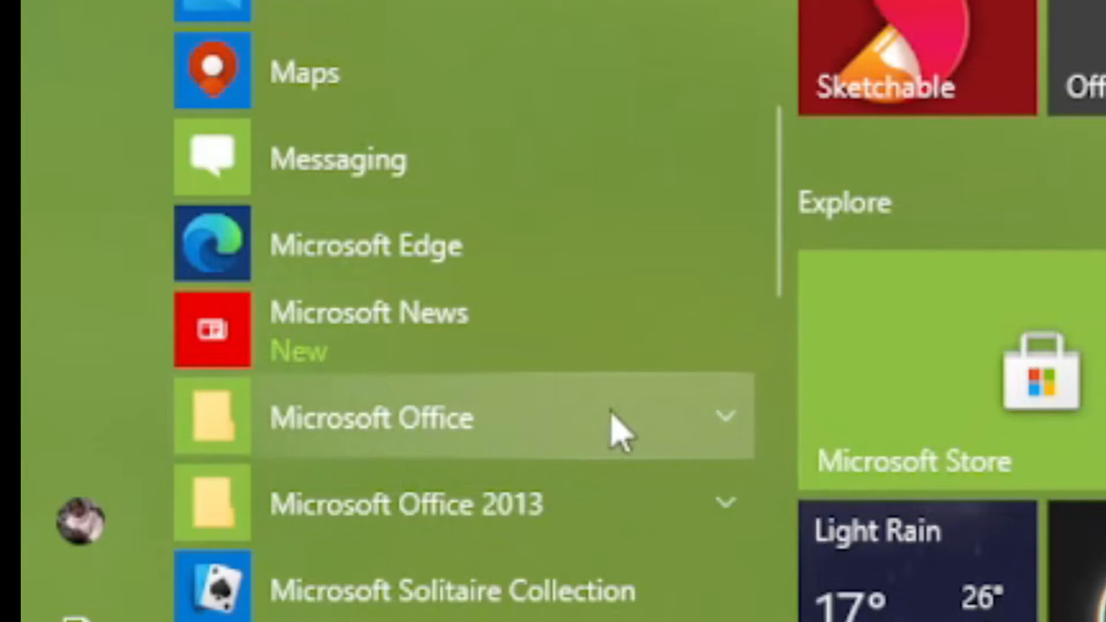
scroll(585, 424, "down", 2)
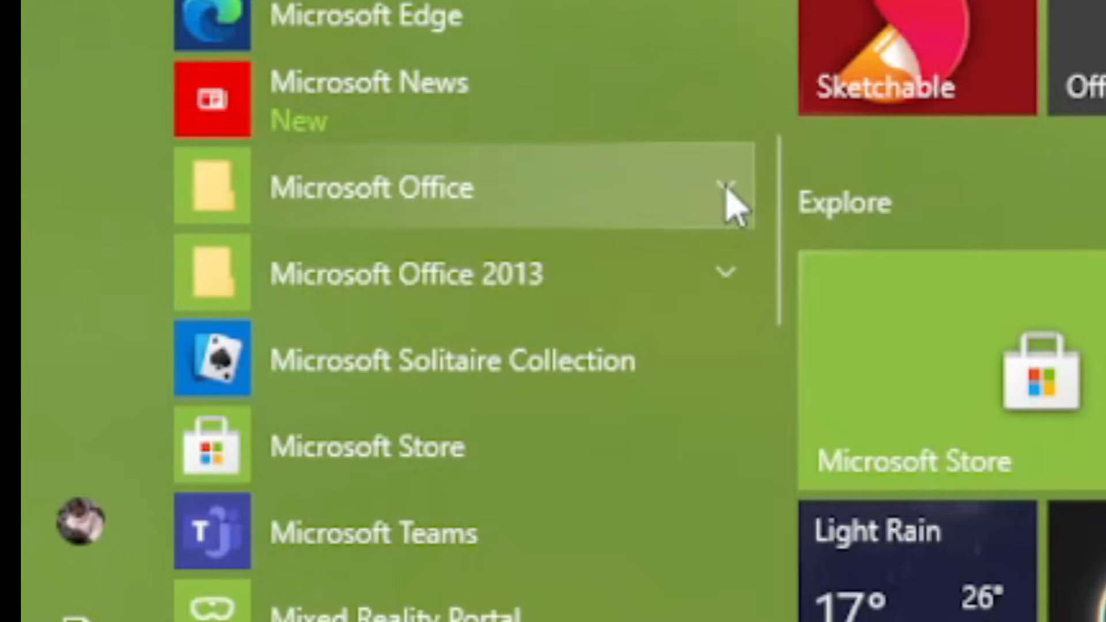
Expand the Microsoft Office folder in the installed apps and choose Microsoft Word 2010
left_click(488, 187)
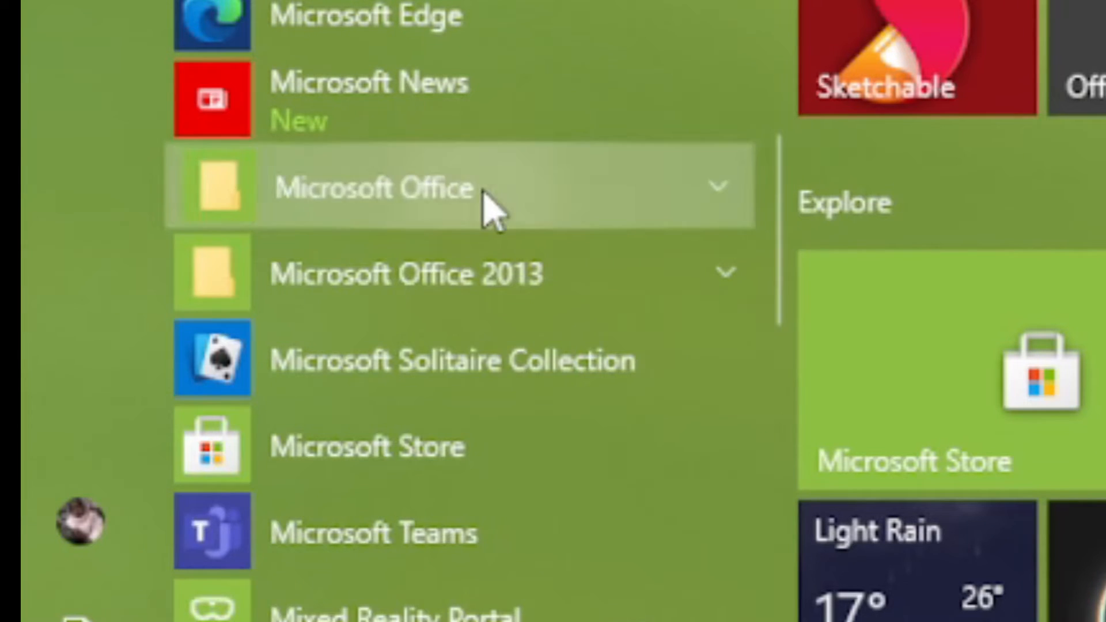
scroll(509, 242, "down", 10)
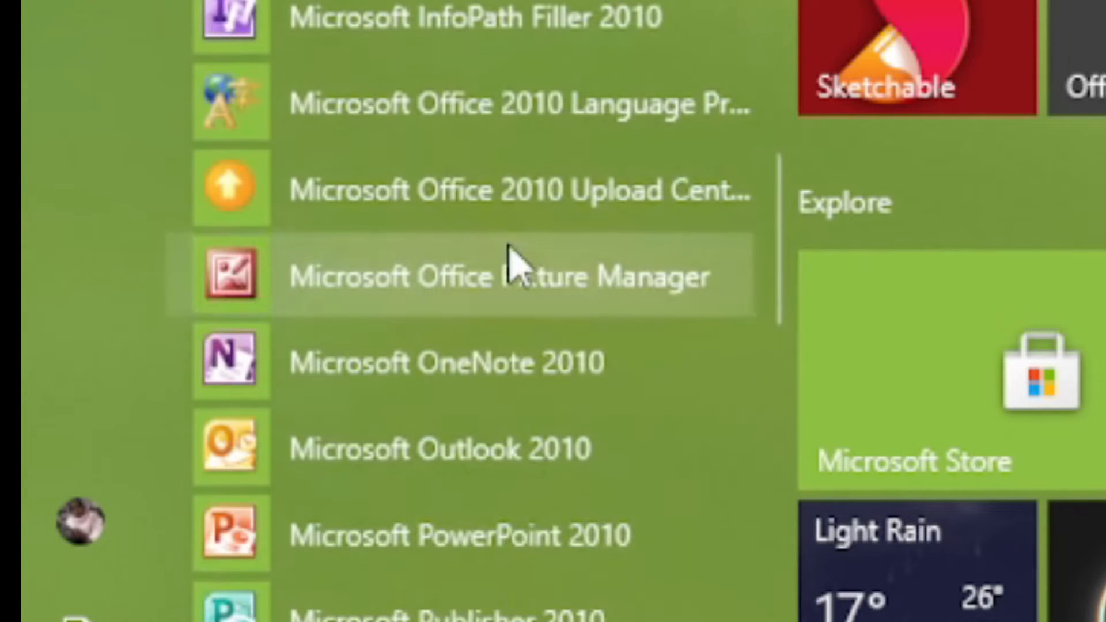
scroll(509, 133, "up", 5)
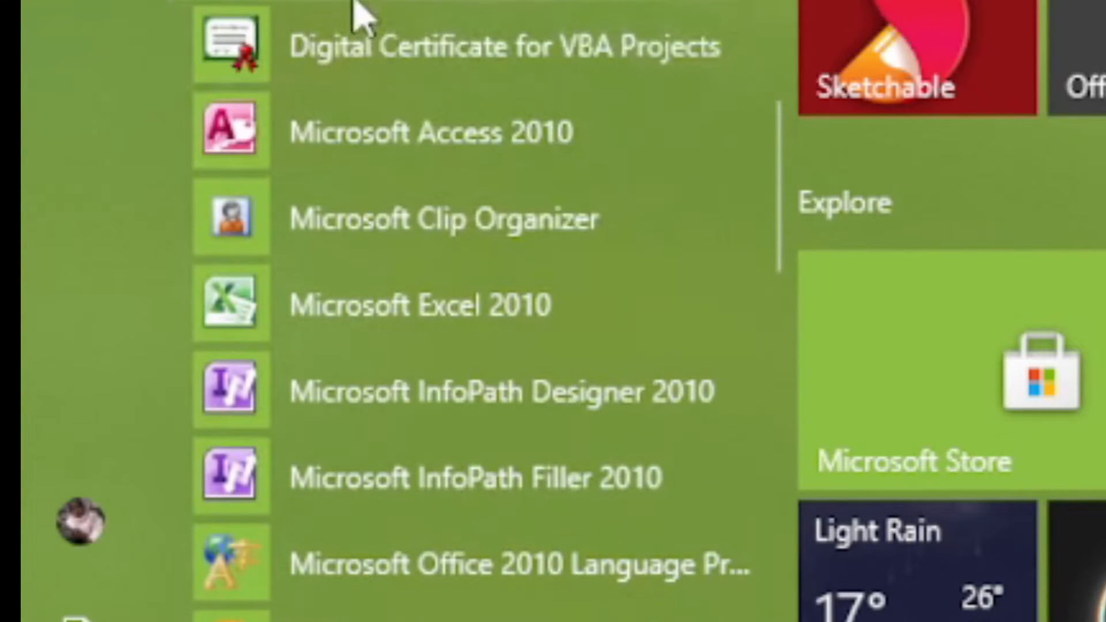
scroll(510, 292, "down", 5)
scroll(464, 334, "down", 3)
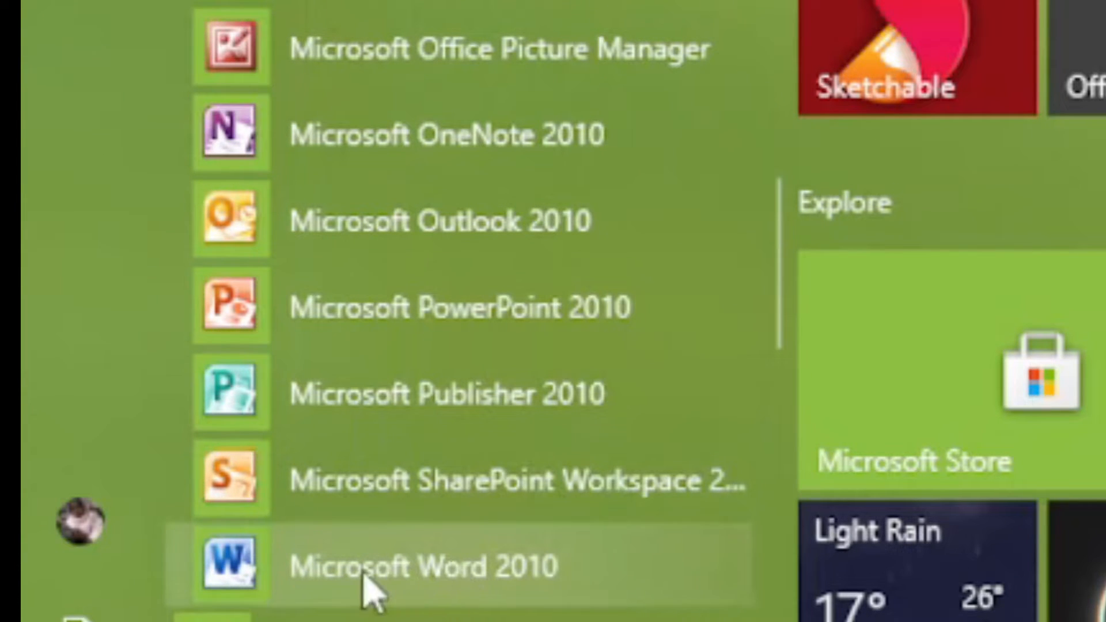
left_click(441, 588)
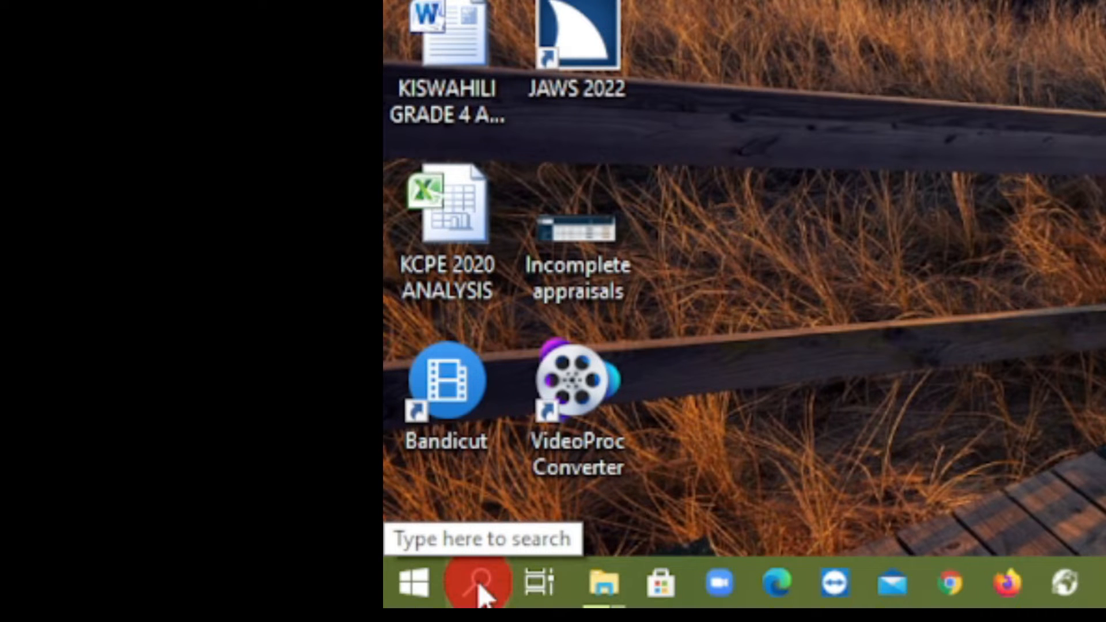
Open the Windows search box and bring up the on-screen touch keyboard for text entry
left_click(480, 587)
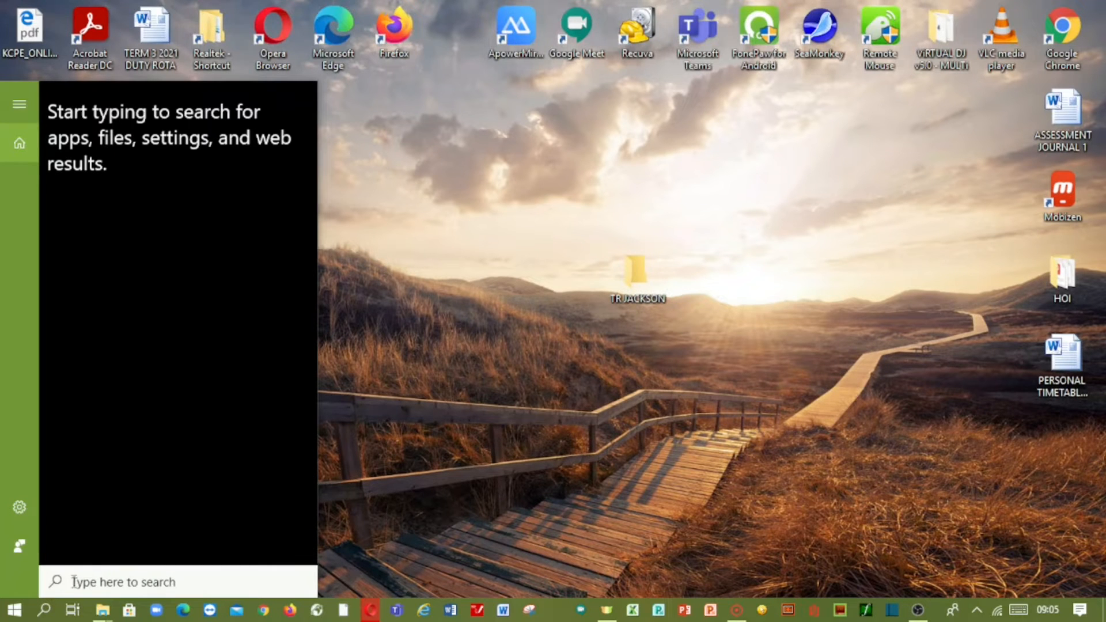
left_click(1017, 612)
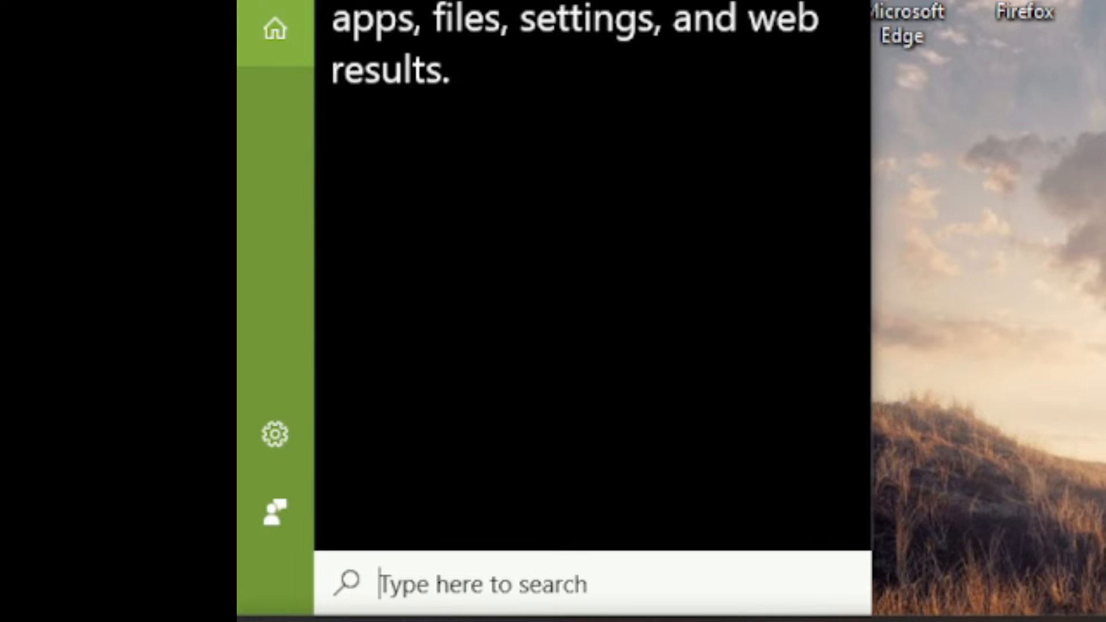
type("m")
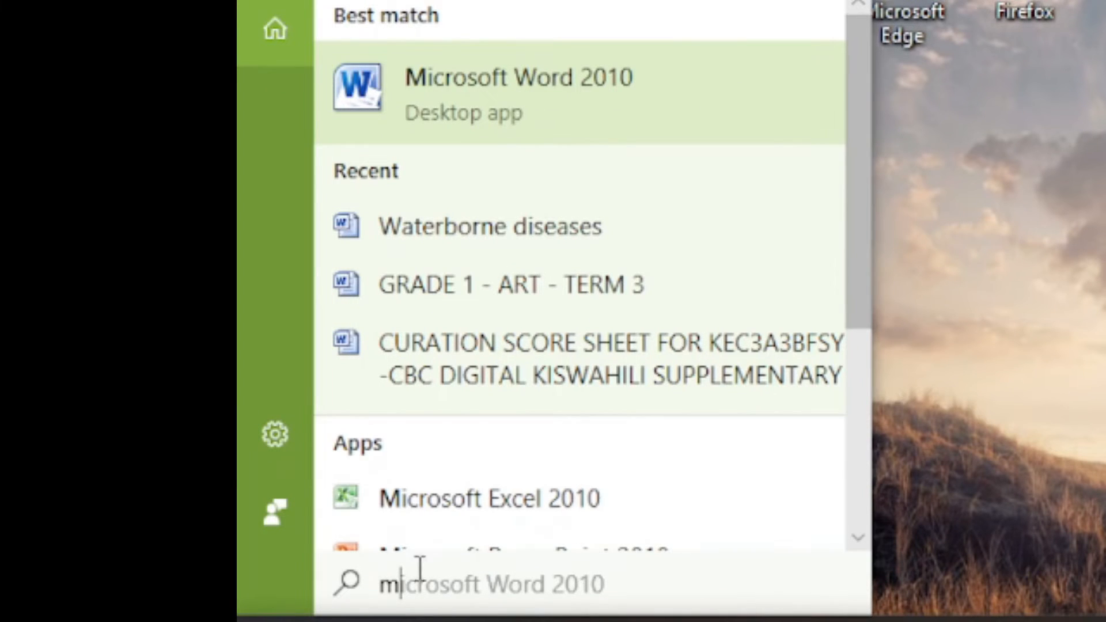
type("ic")
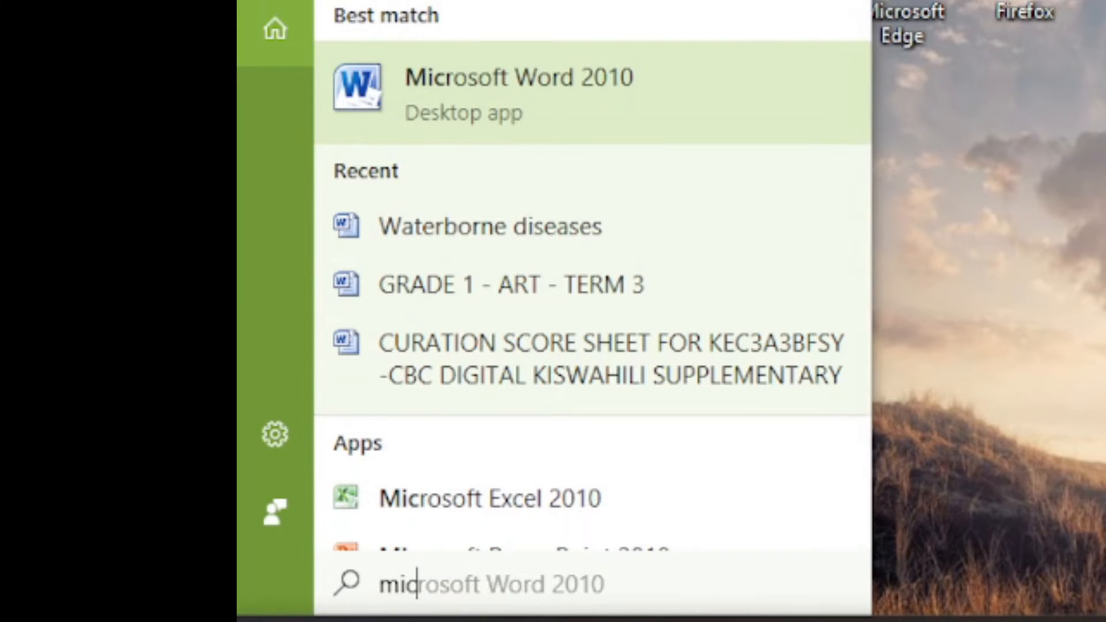
key("BackSpace")
key("BackSpace")
key("BackSpace")
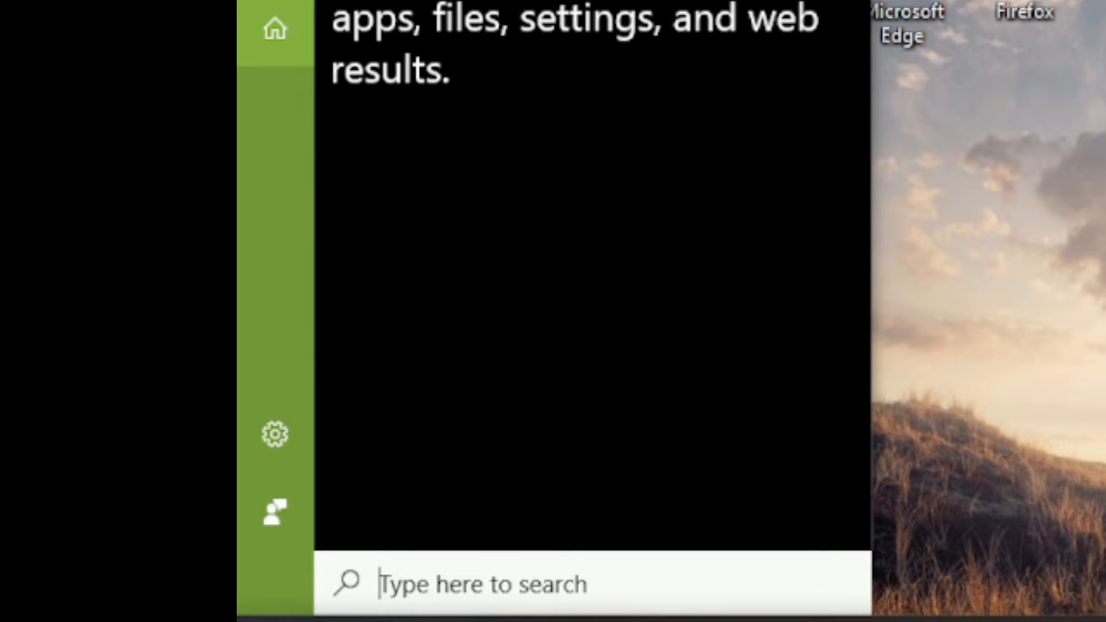
type("m")
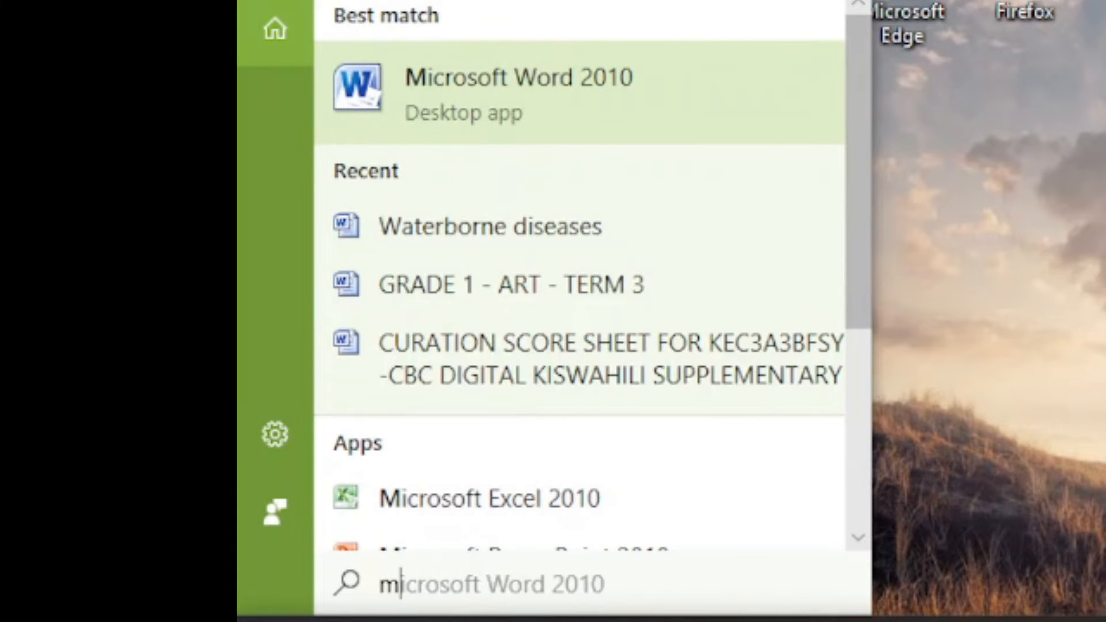
type("i")
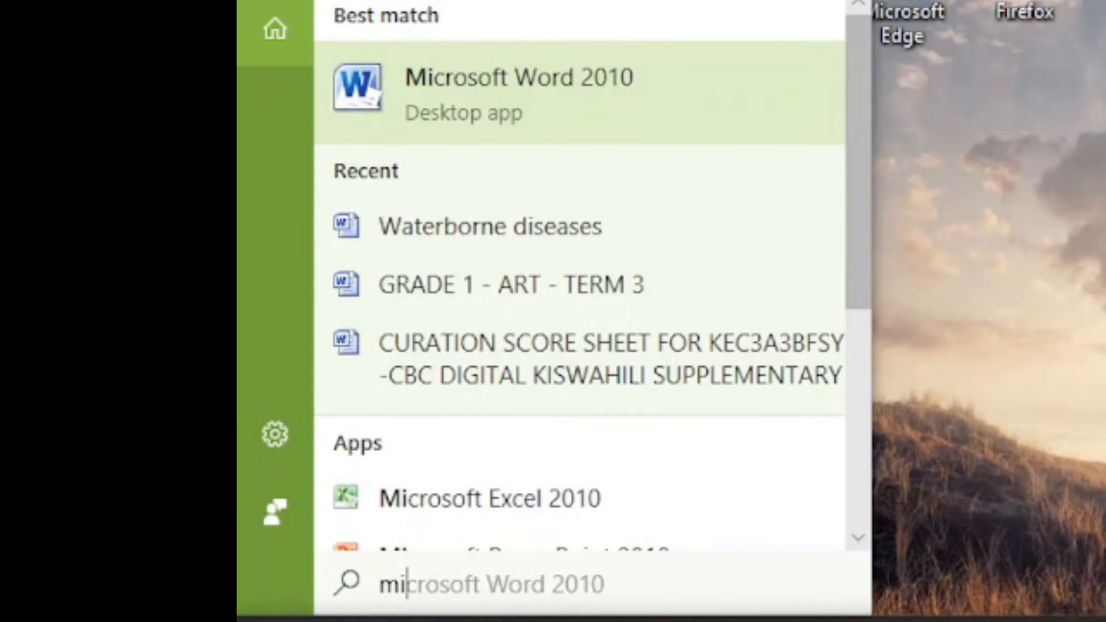
key("BackSpace")
key("BackSpace")
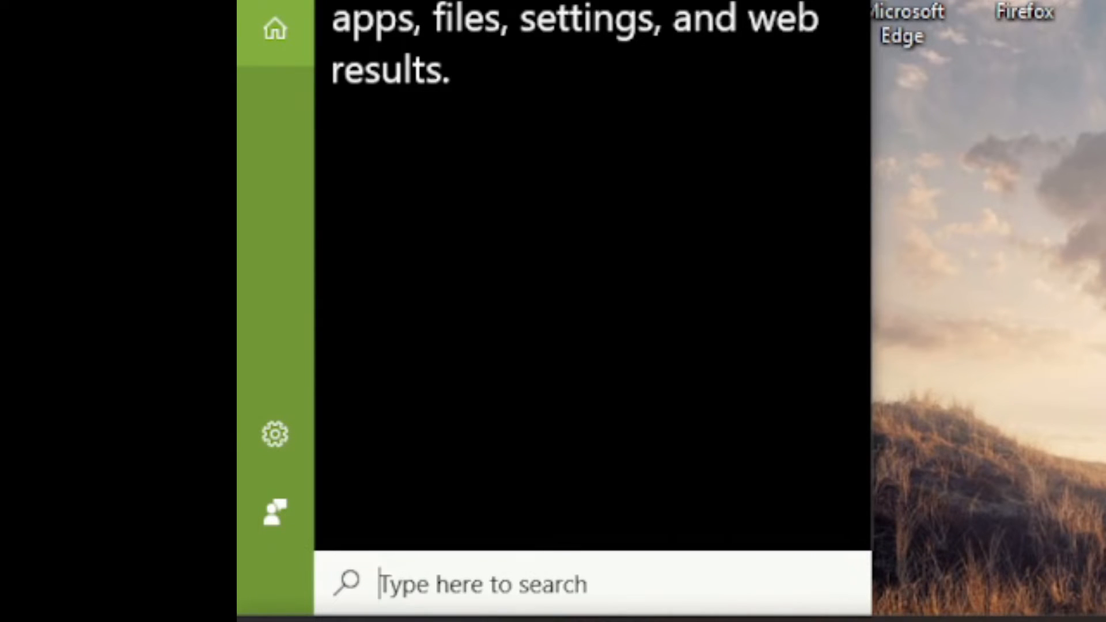
Search Windows for "w" and launch Microsoft Word 2010 with a blank document
type("w")
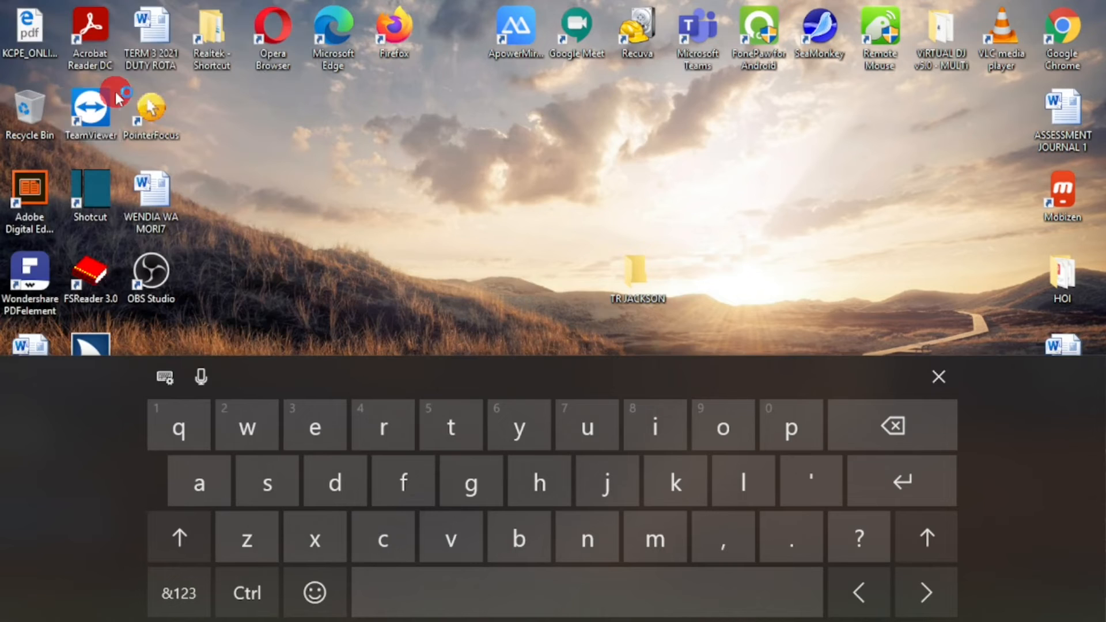
left_click(467, 87)
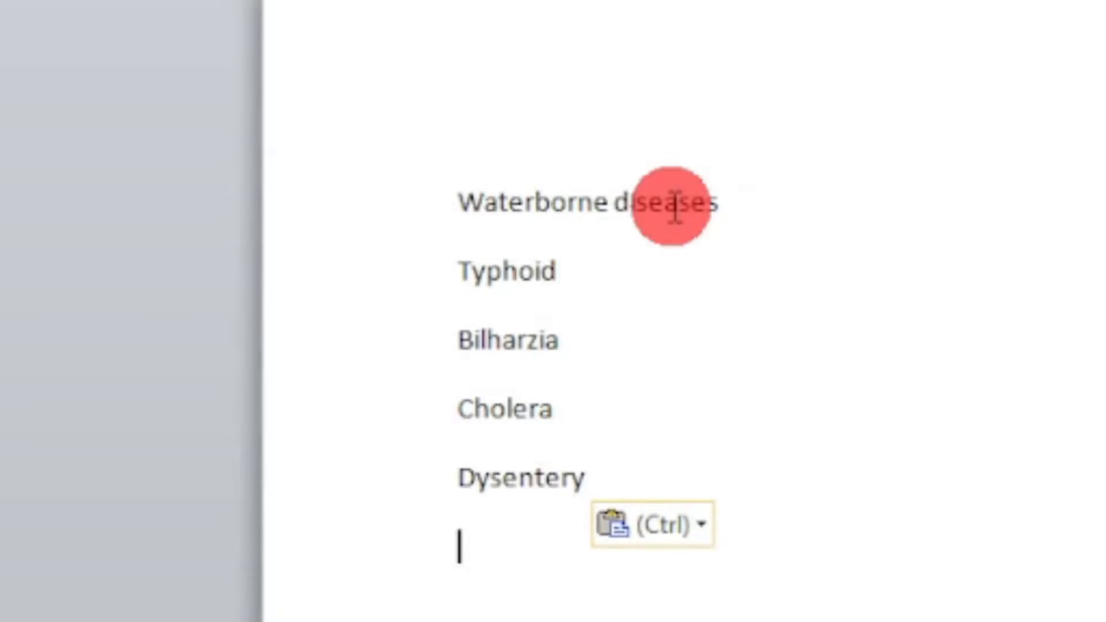
left_click(744, 407)
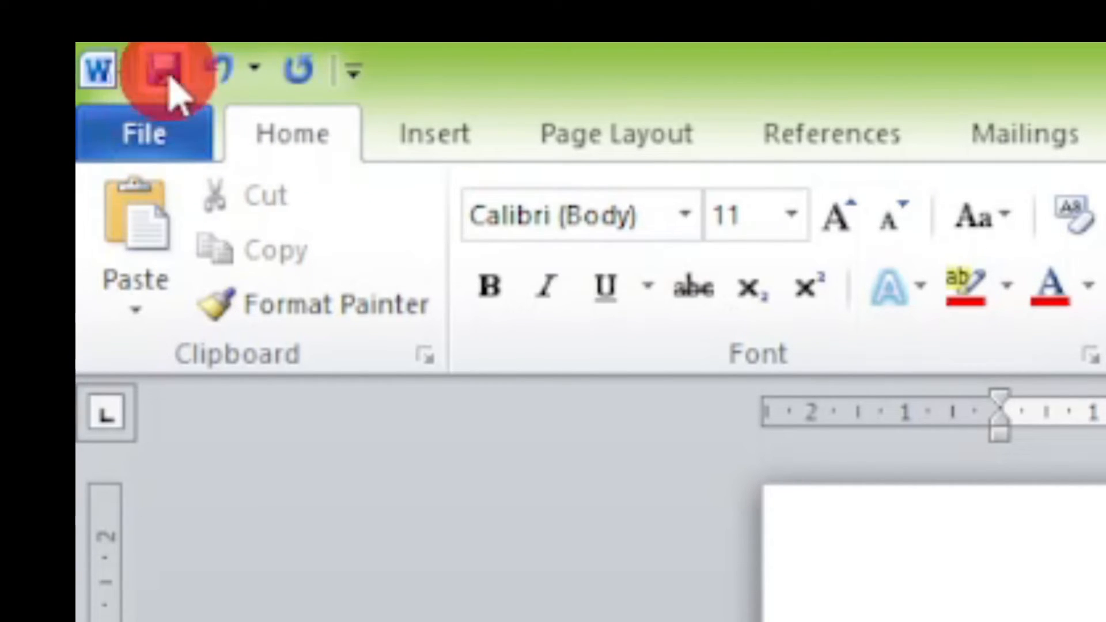
Start saving the blank document and choose the teacher's personal folder on the Desktop as the location
left_click(173, 149)
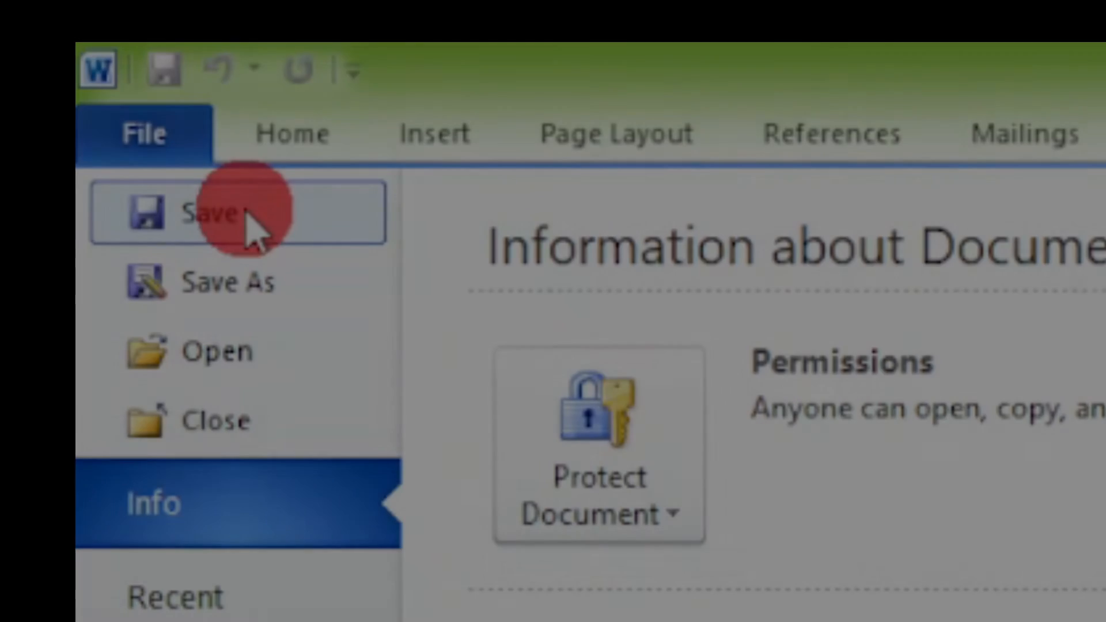
left_click(228, 207)
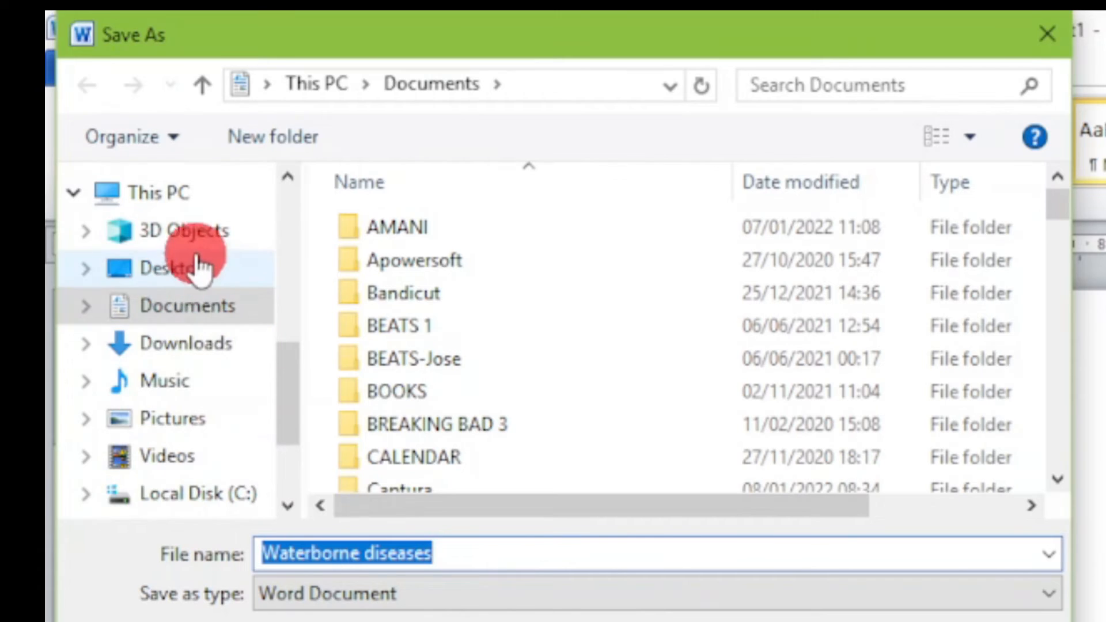
left_click(174, 270)
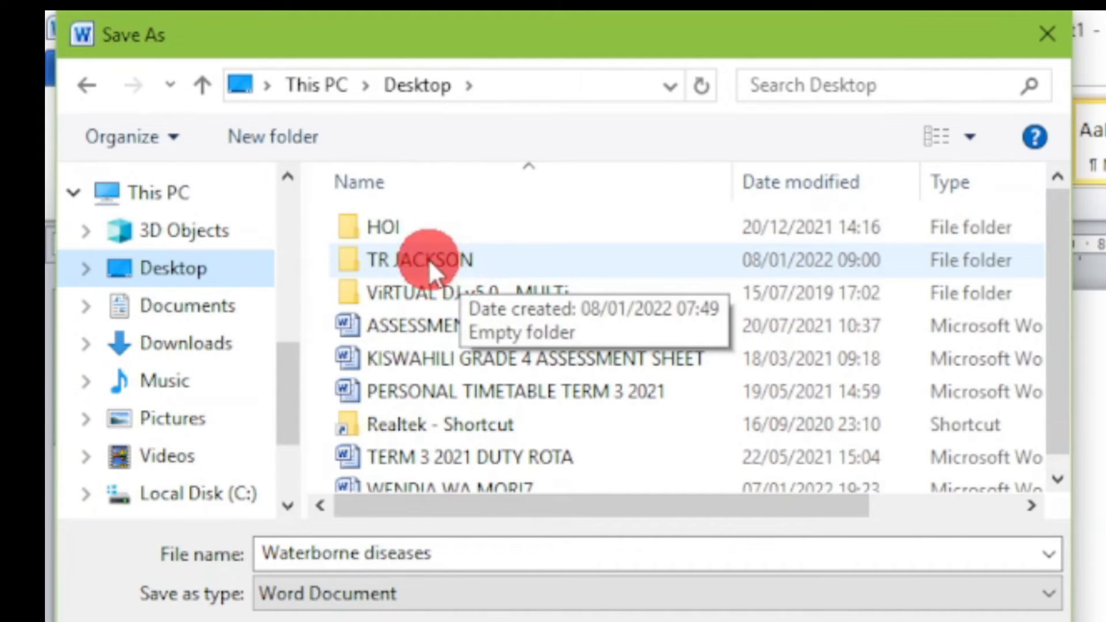
double_click(476, 258)
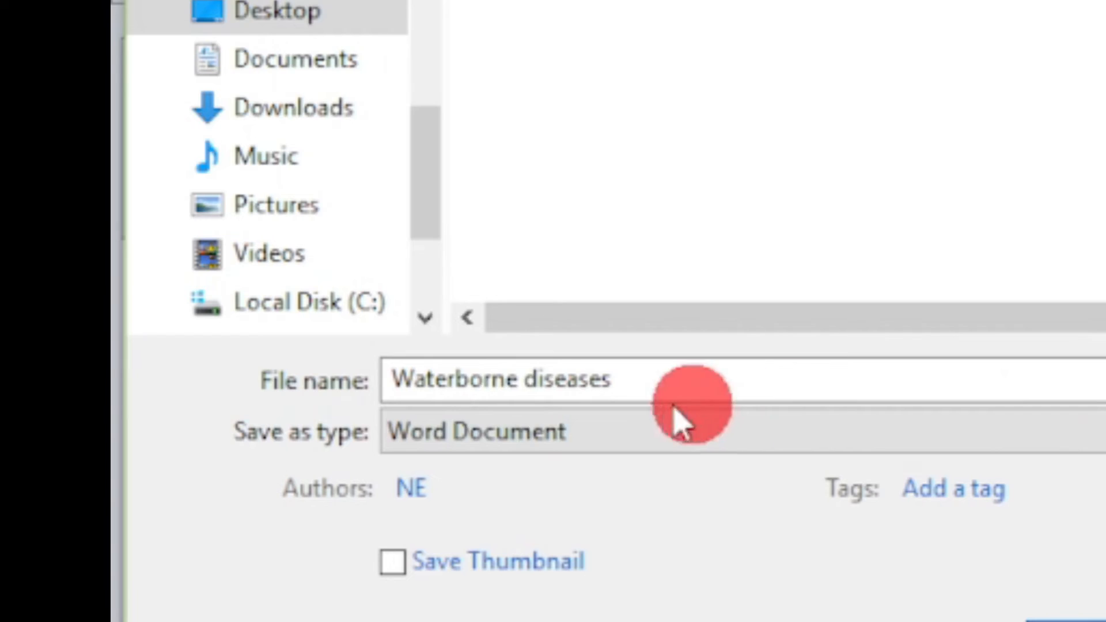
Retype the ending of the file name so that it reads "Waterborne diseases"
left_click(636, 388)
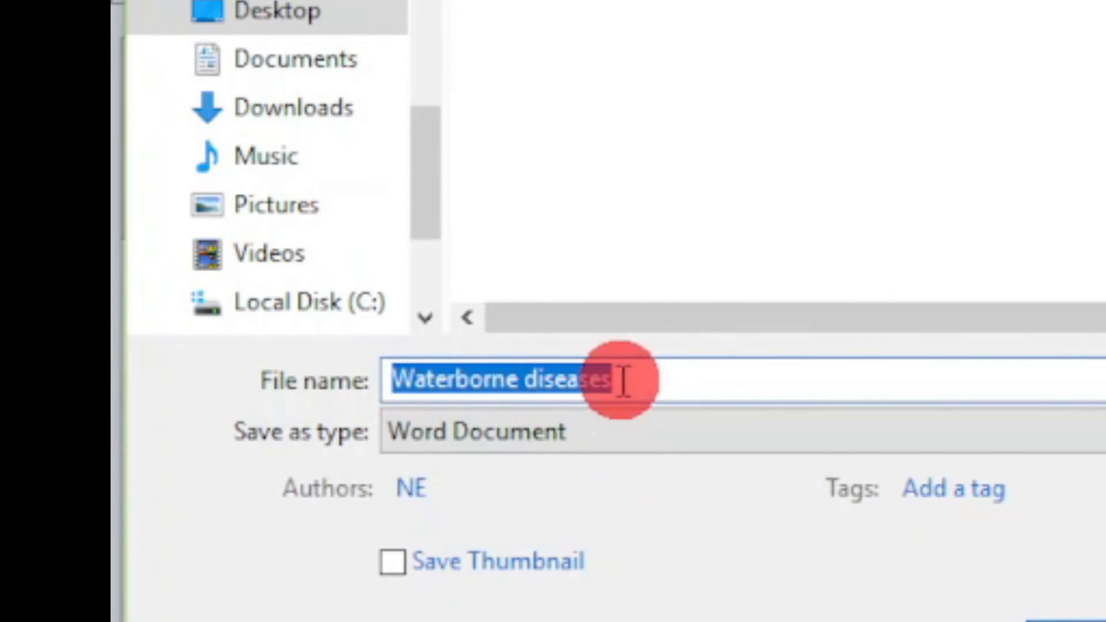
left_click(640, 380)
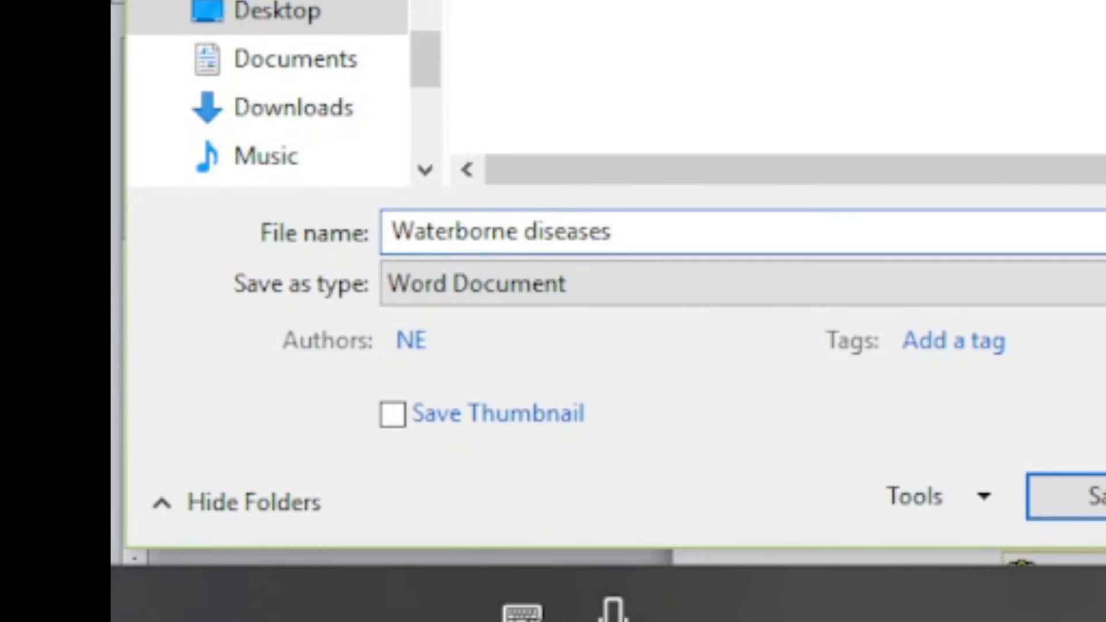
key("BackSpace")
key("BackSpace")
type("es")
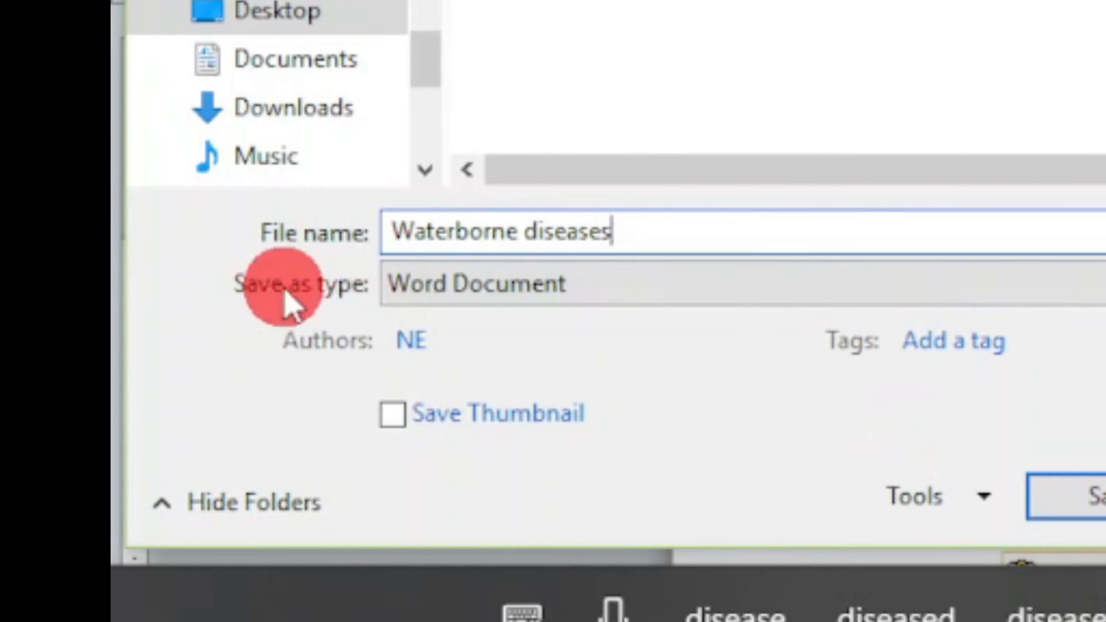
Keep Word Document as the file type and save the Waterborne diseases file in the teacher's folder
left_click(636, 286)
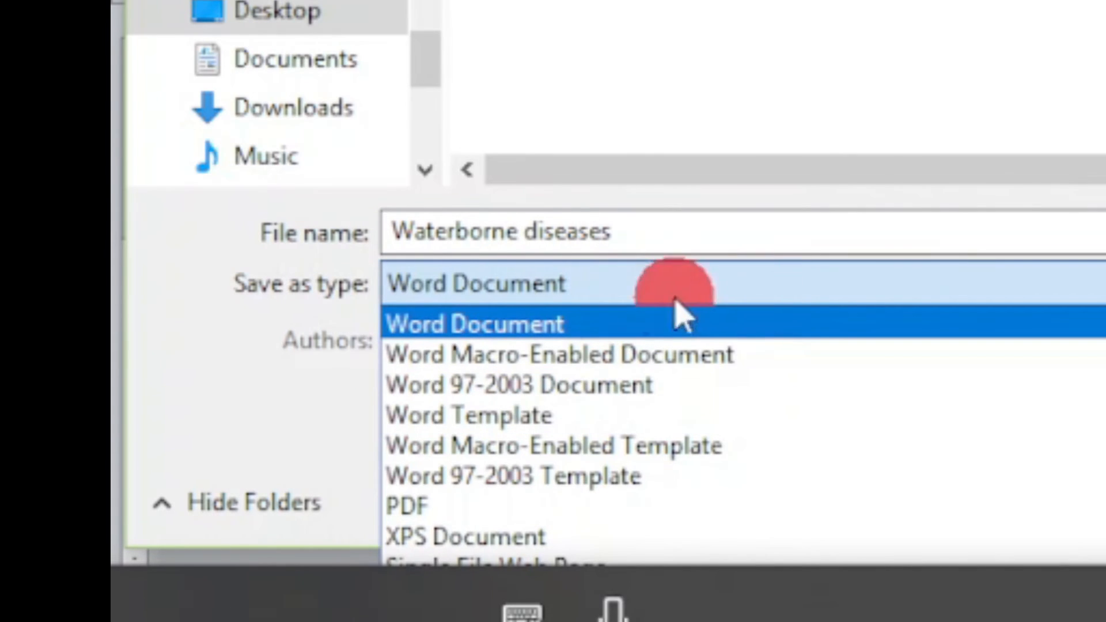
left_click(896, 82)
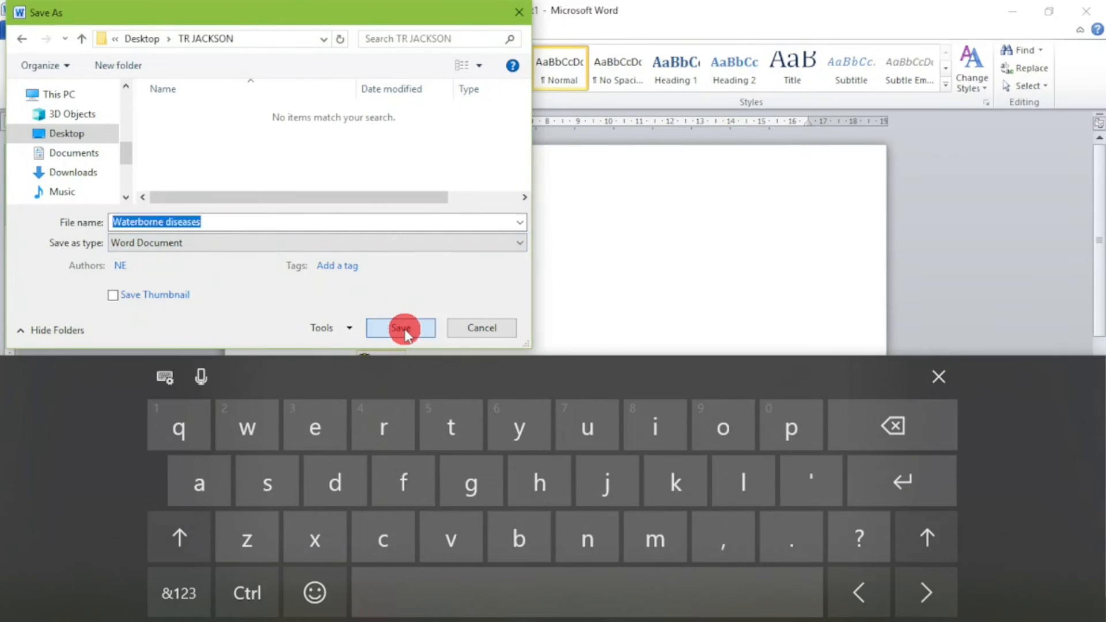
left_click(405, 330)
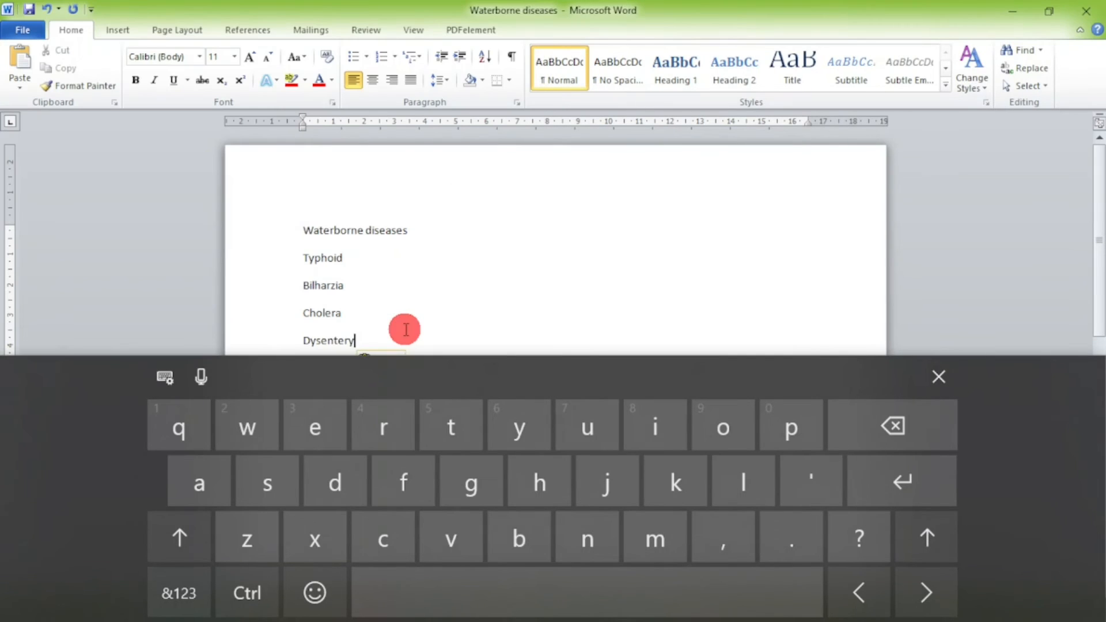
Hide the on-screen touch keyboard and close the Waterborne diseases document
left_click(939, 378)
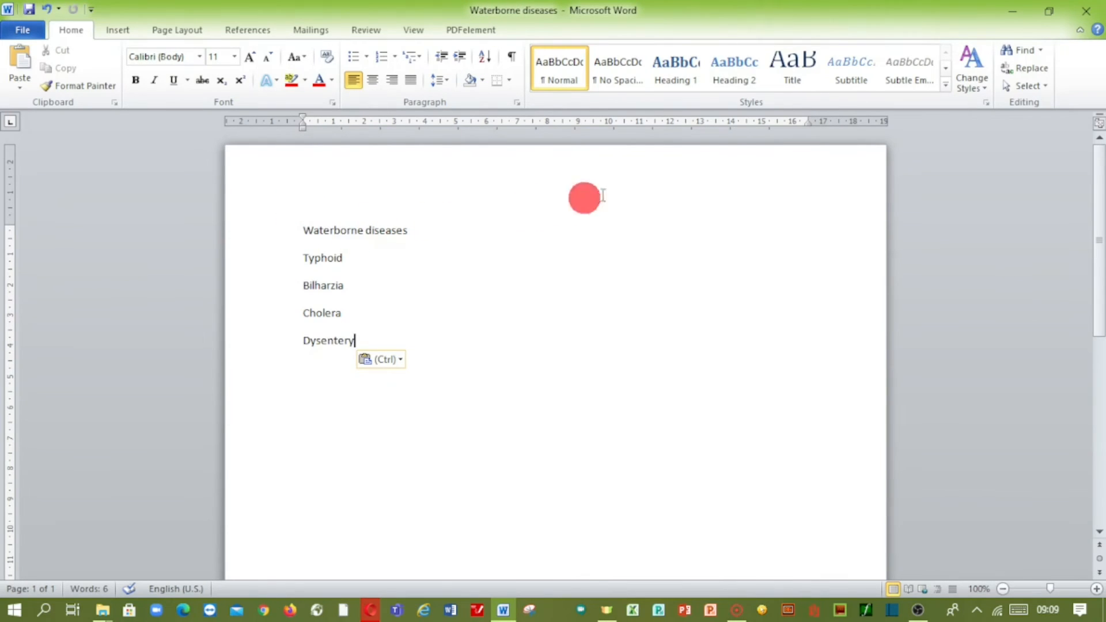
left_click(1089, 13)
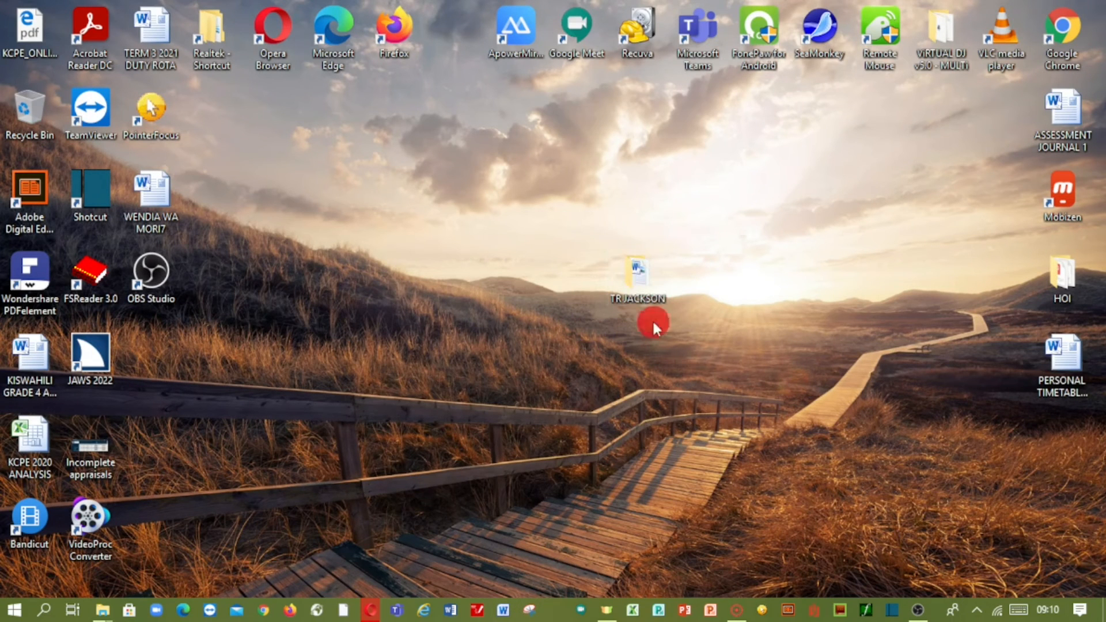
Open the teacher's personal folder on the Desktop to check for the saved document, and close the folder window
double_click(630, 273)
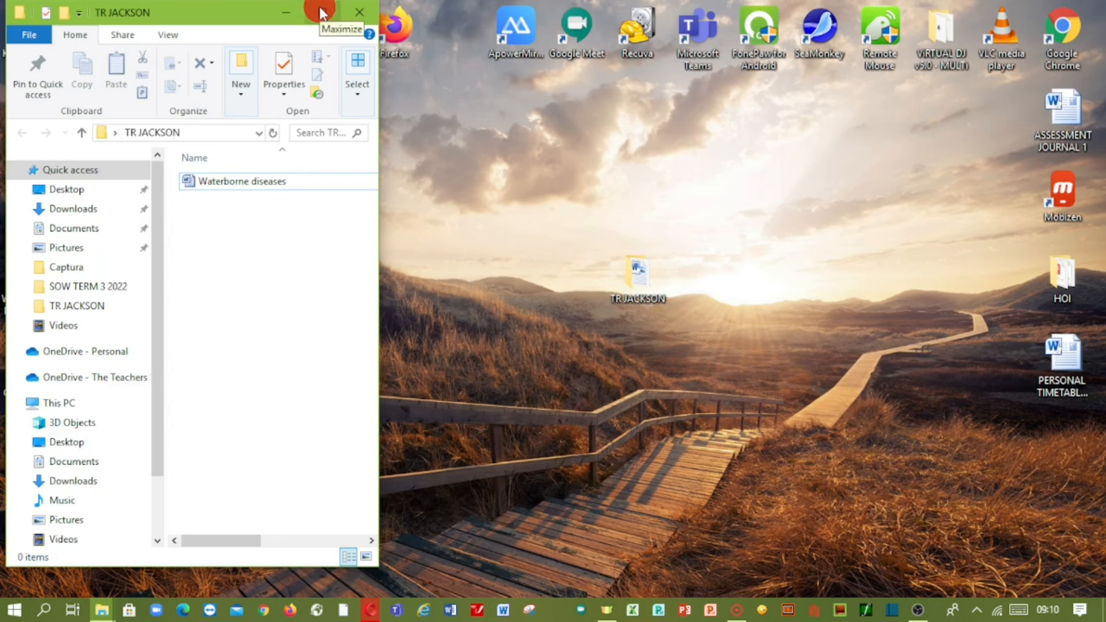
left_click(353, 22)
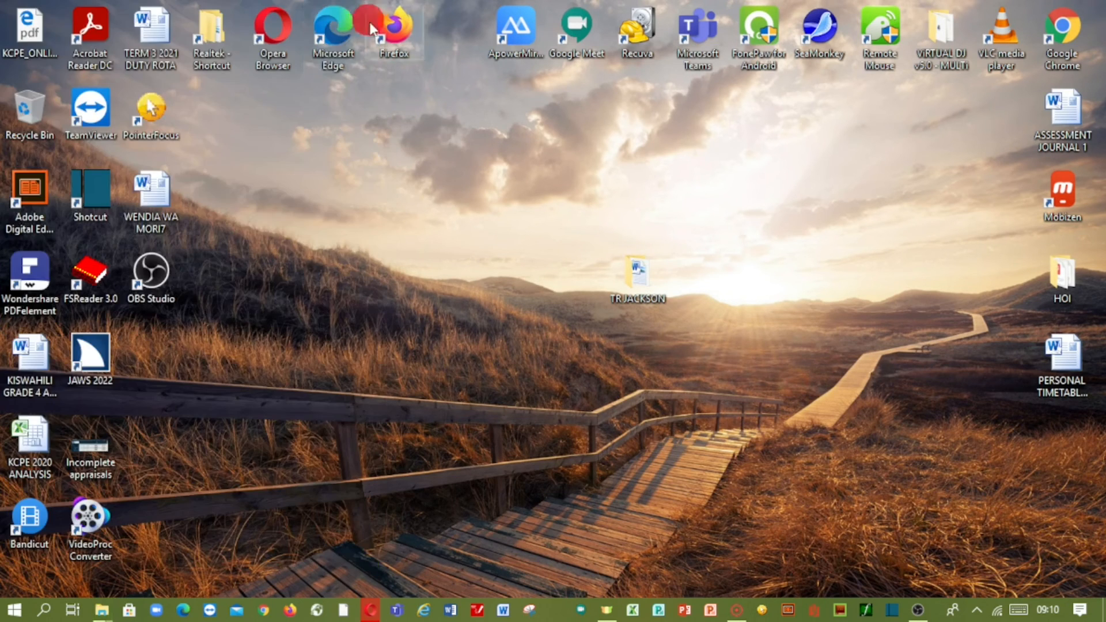
Reopen the teacher's personal folder from the Desktop and maximize its window
right_click(640, 267)
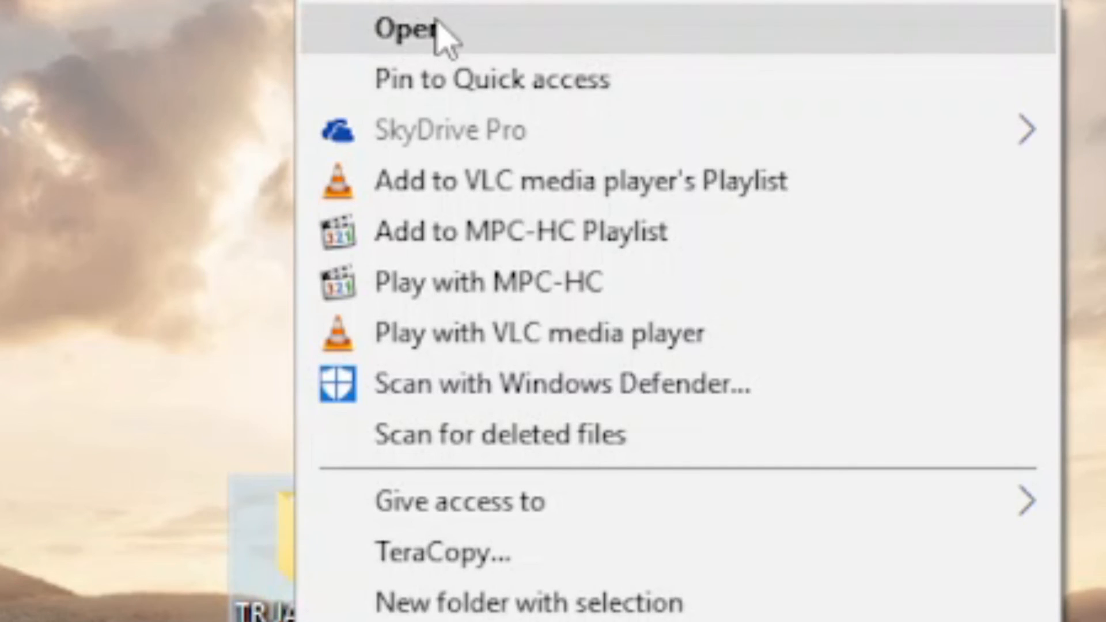
left_click(443, 35)
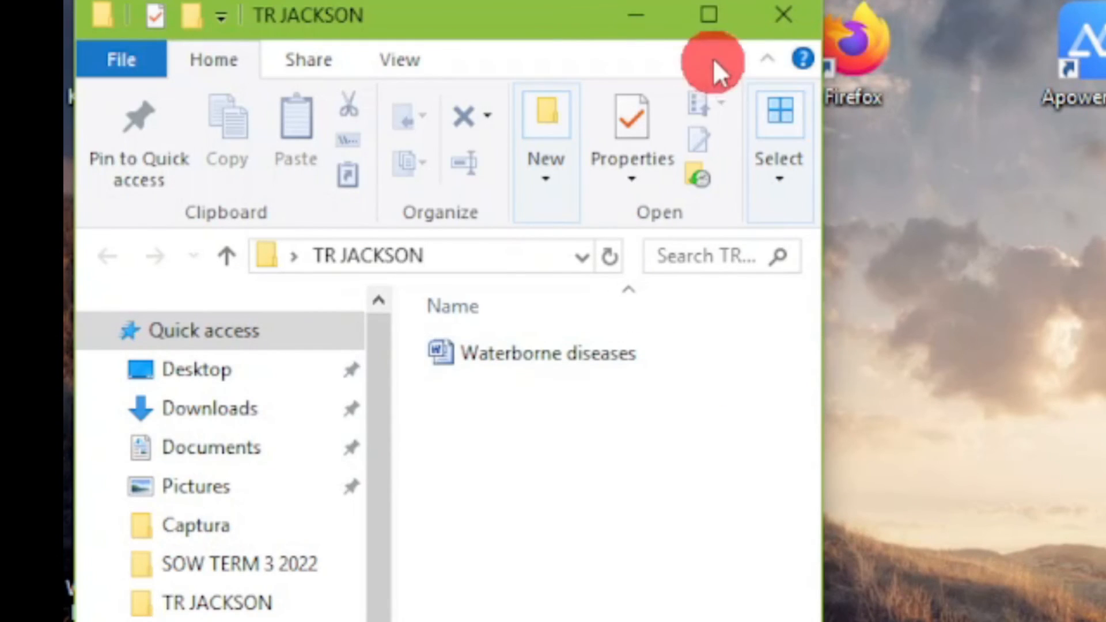
left_click(709, 15)
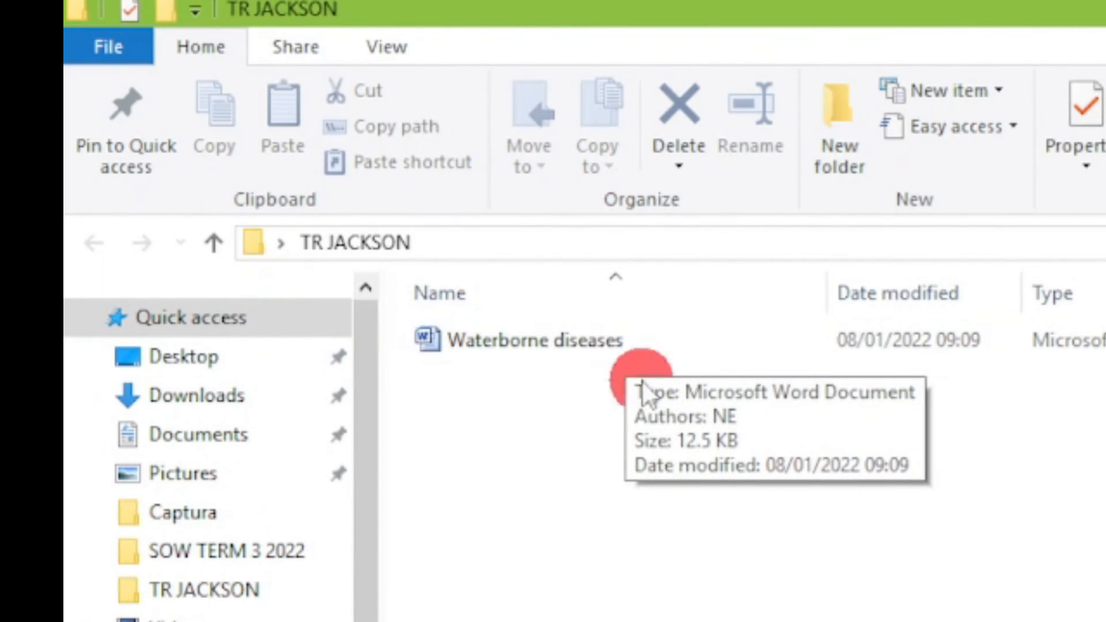
Open the Waterborne diseases document from the folder to view its text, and close it again
left_click(526, 335)
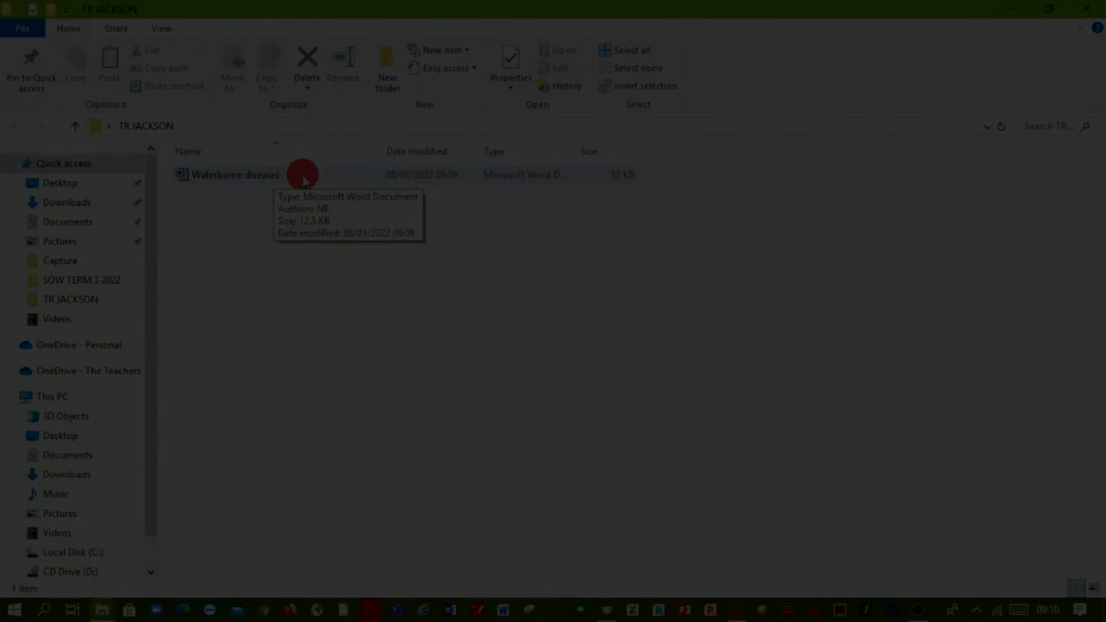
double_click(302, 175)
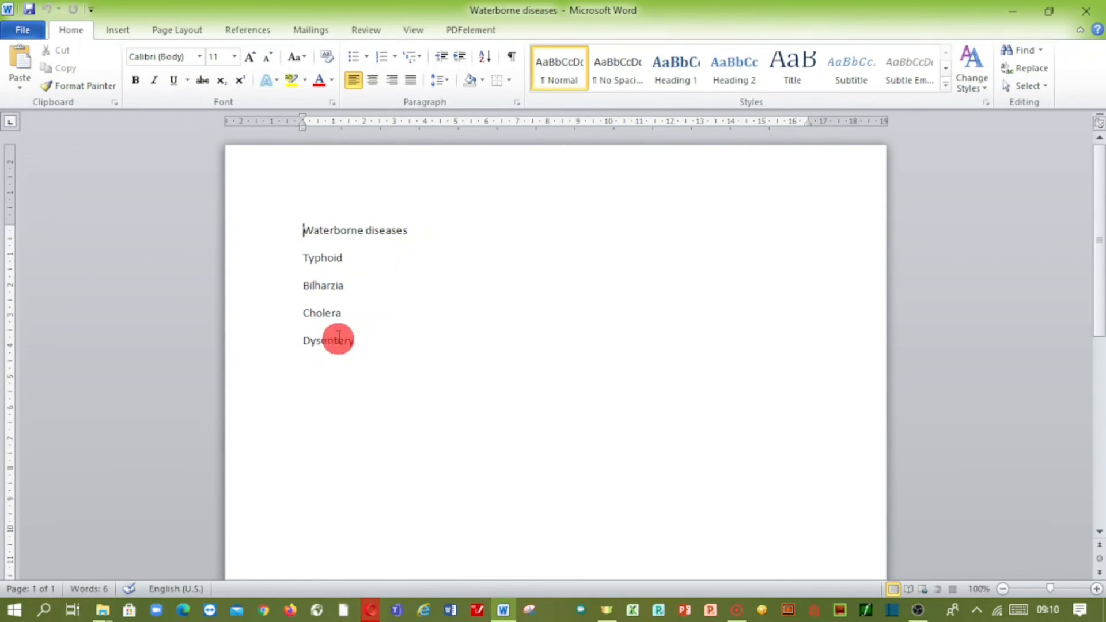
left_click(1093, 16)
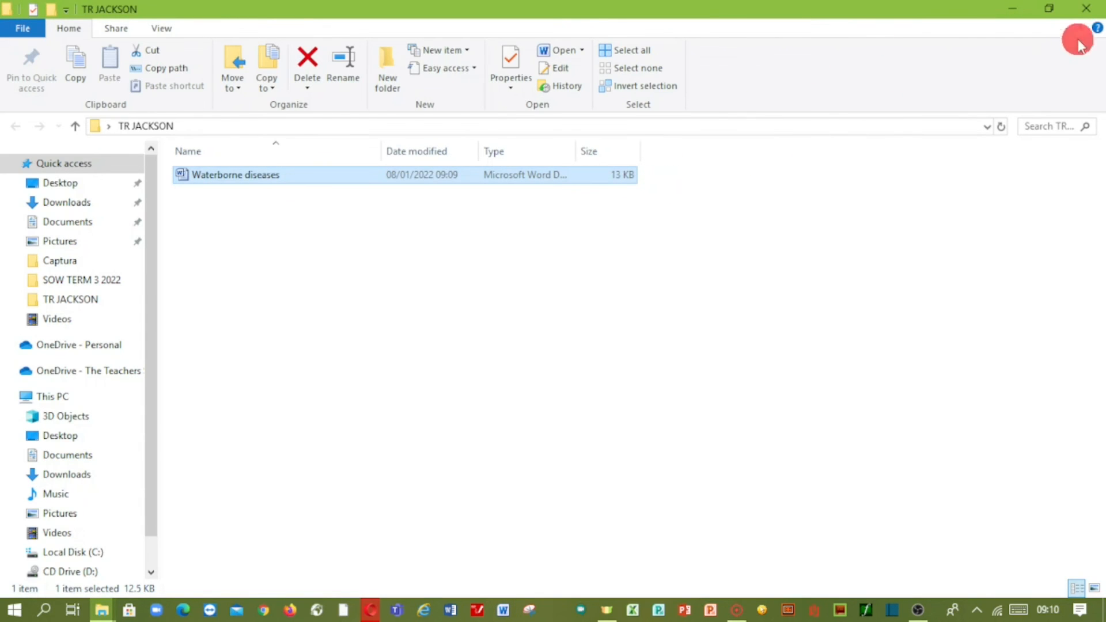